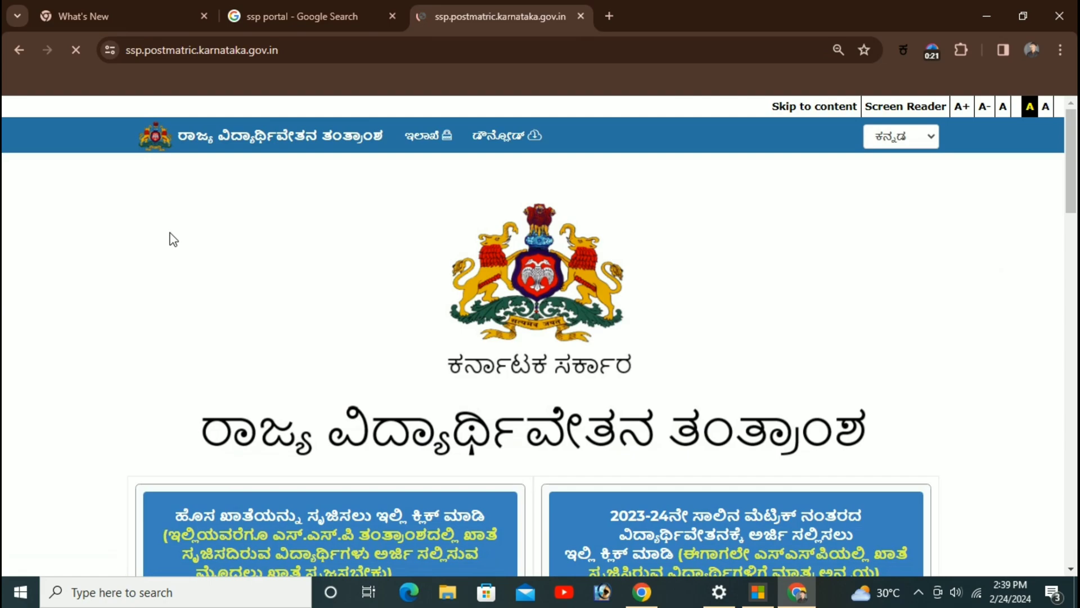
- Expand the last dates for application submission and read the deadlines listed for each department
scroll(422, 279, down, 5)
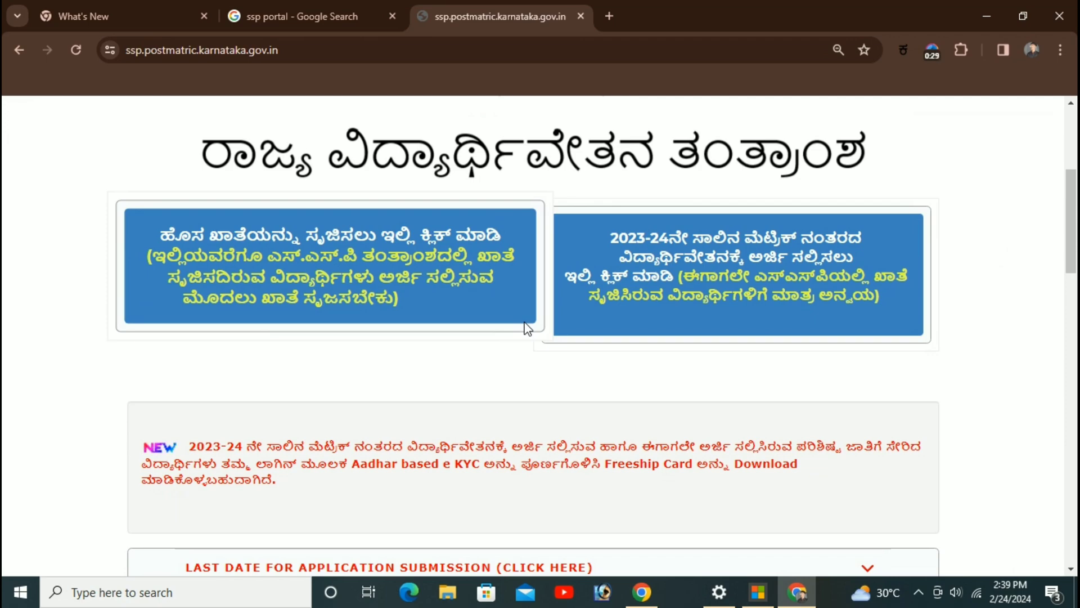
scroll(1076, 249, down, 1)
scroll(1076, 248, down, 5)
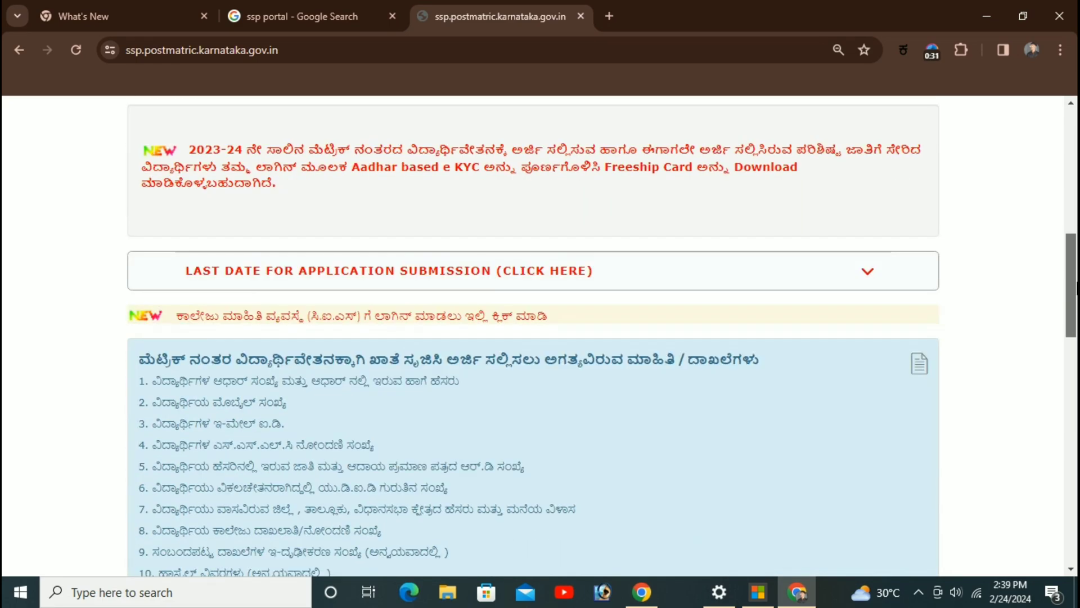
click(603, 216)
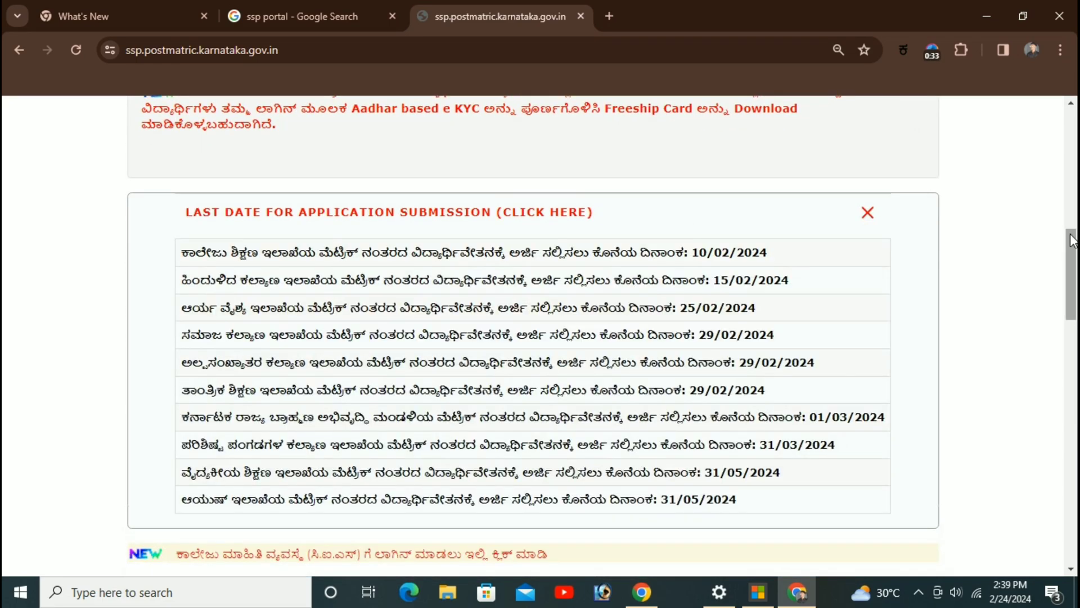
scroll(474, 339, down, 2)
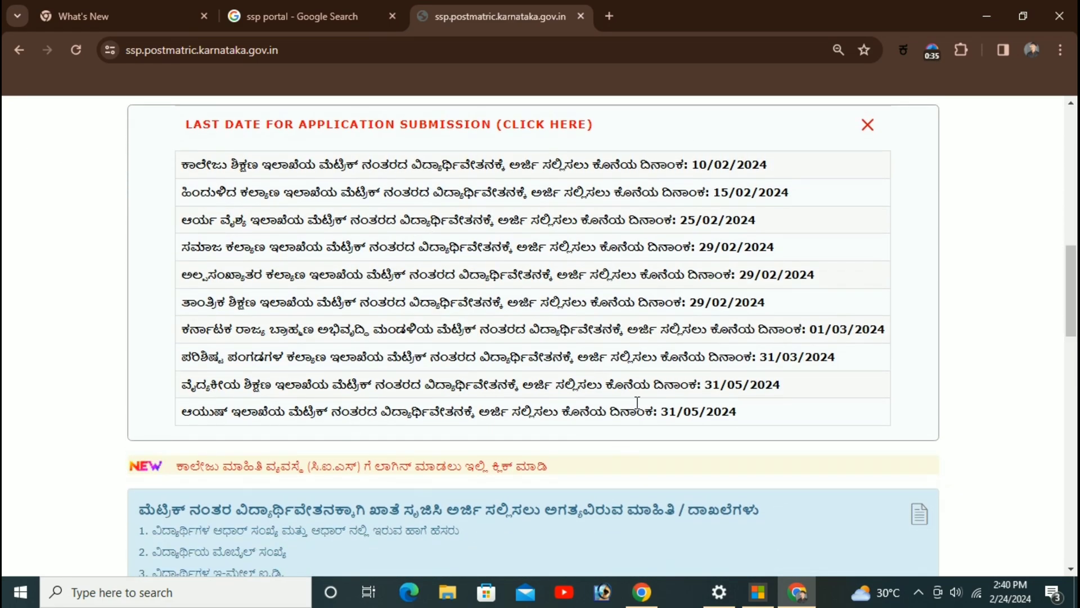
- Open the 2023-24 post-matric scholarship login for existing accounts and sign in as a student by entering the displayed captcha
drag(1065, 317, 1031, 225)
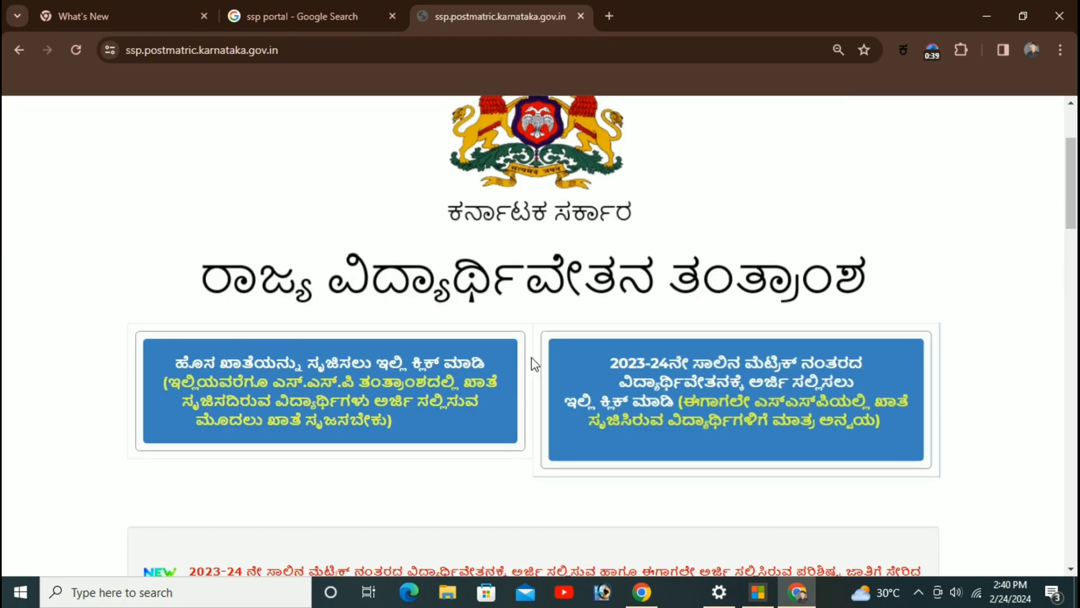
click(735, 413)
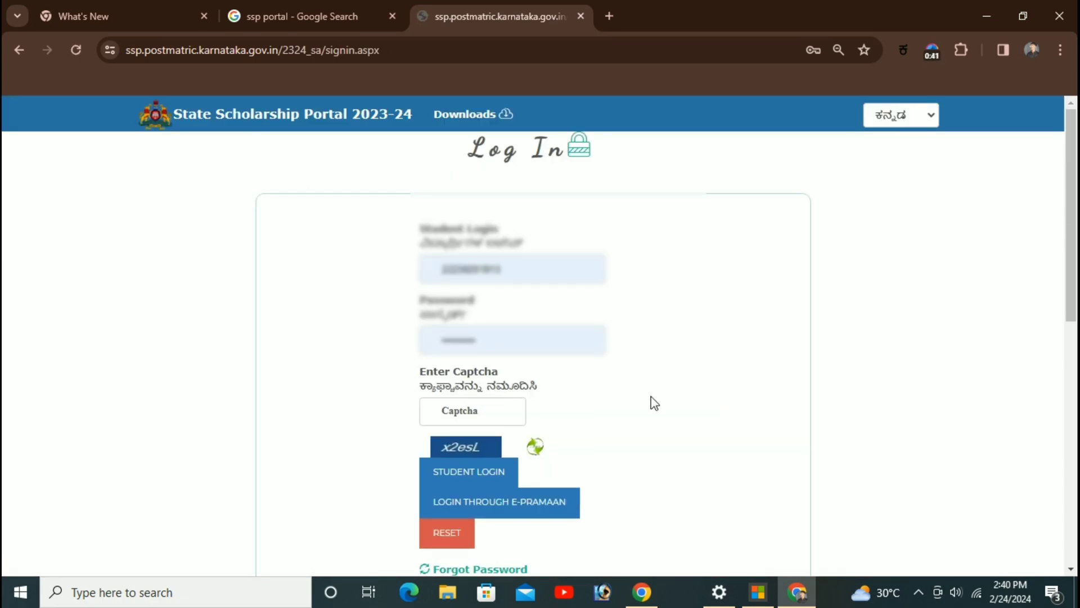
drag(1076, 259, 1069, 285)
click(482, 341)
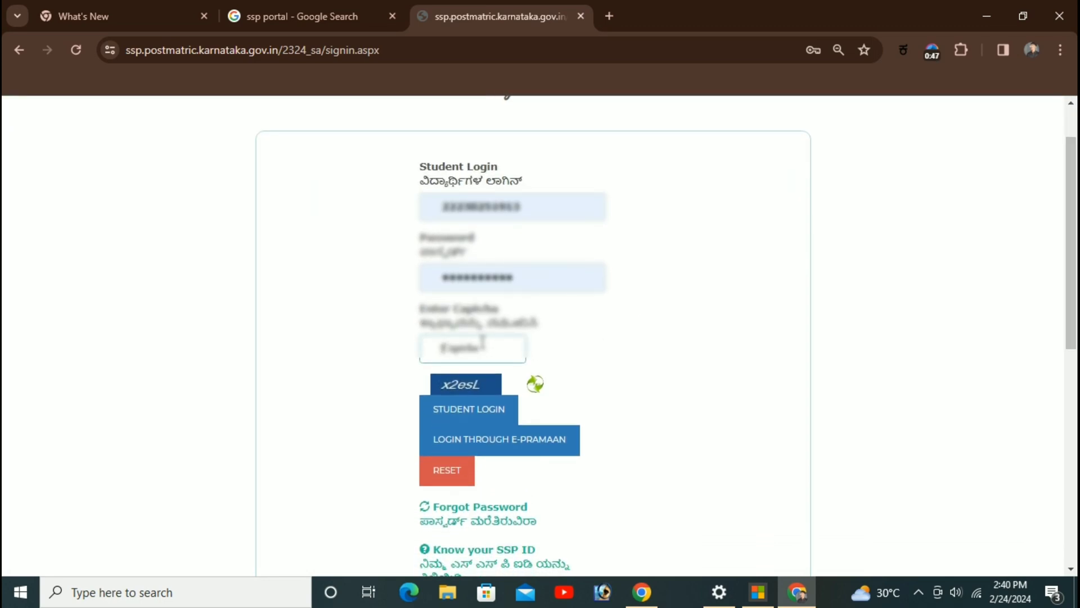
text(x)
key(BackSpace)
text(x2esL)
click(469, 410)
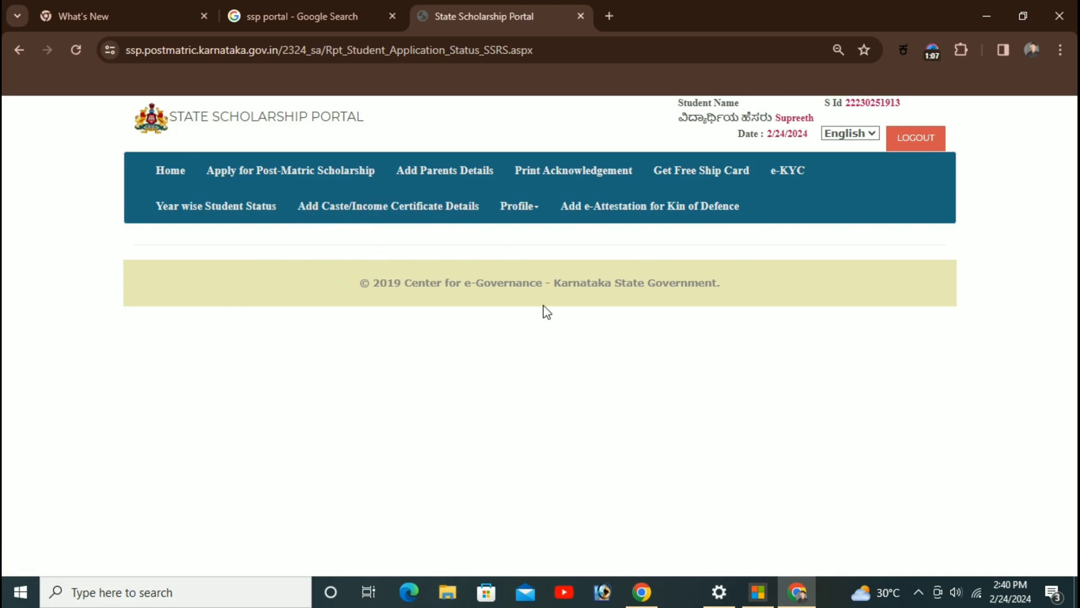
- Start the post-matric scholarship application and accept the important instructions after reading them through
click(274, 172)
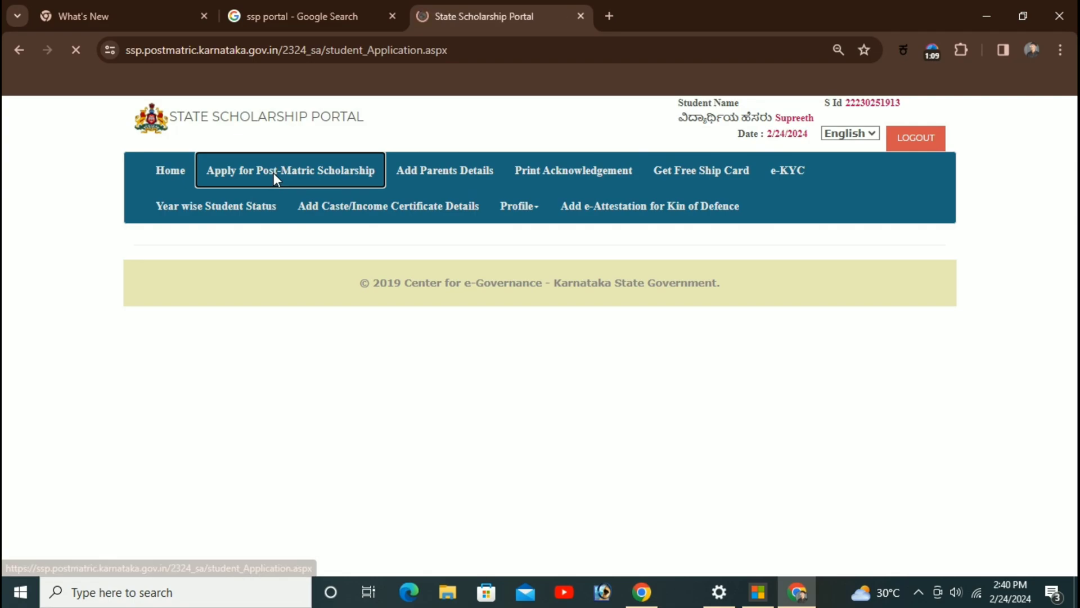
scroll(1008, 202, down, 5)
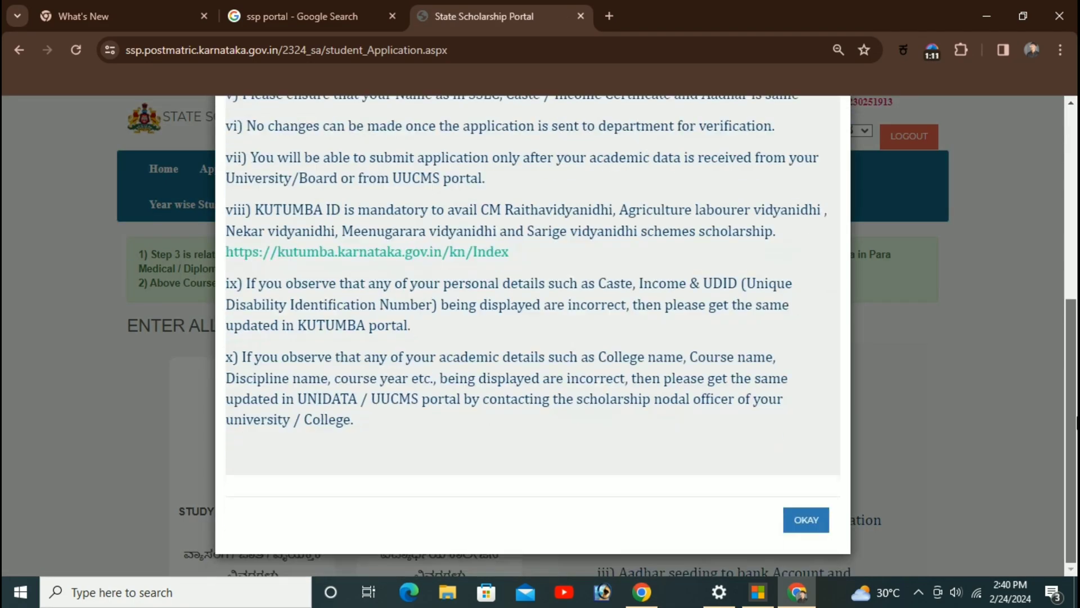
click(806, 519)
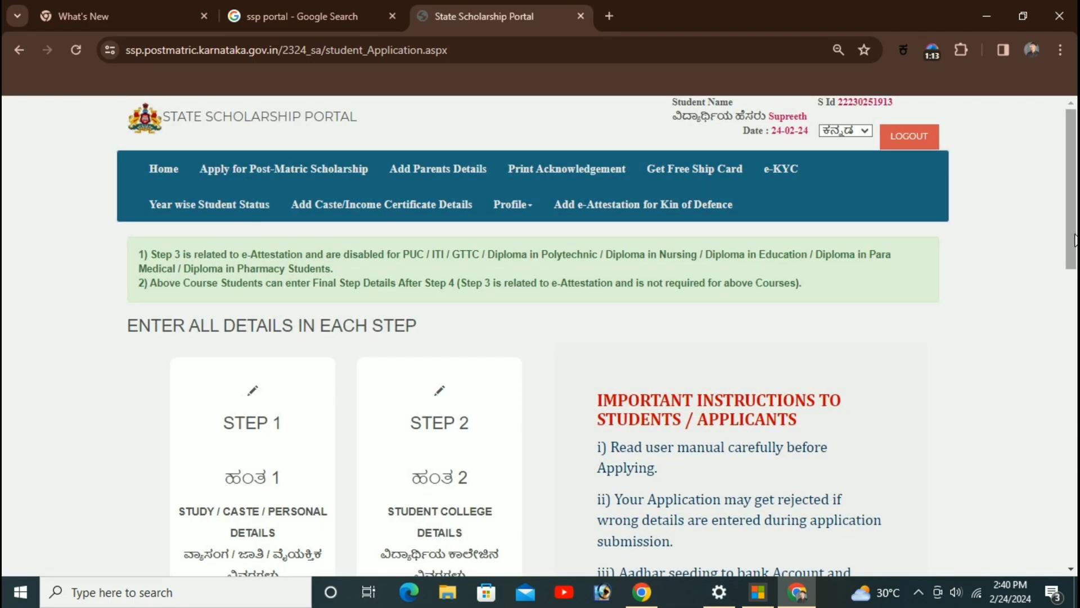
- Open Step 1 of the application and review the study, caste and personal details
scroll(819, 520, down, 4)
drag(1076, 276, 1032, 239)
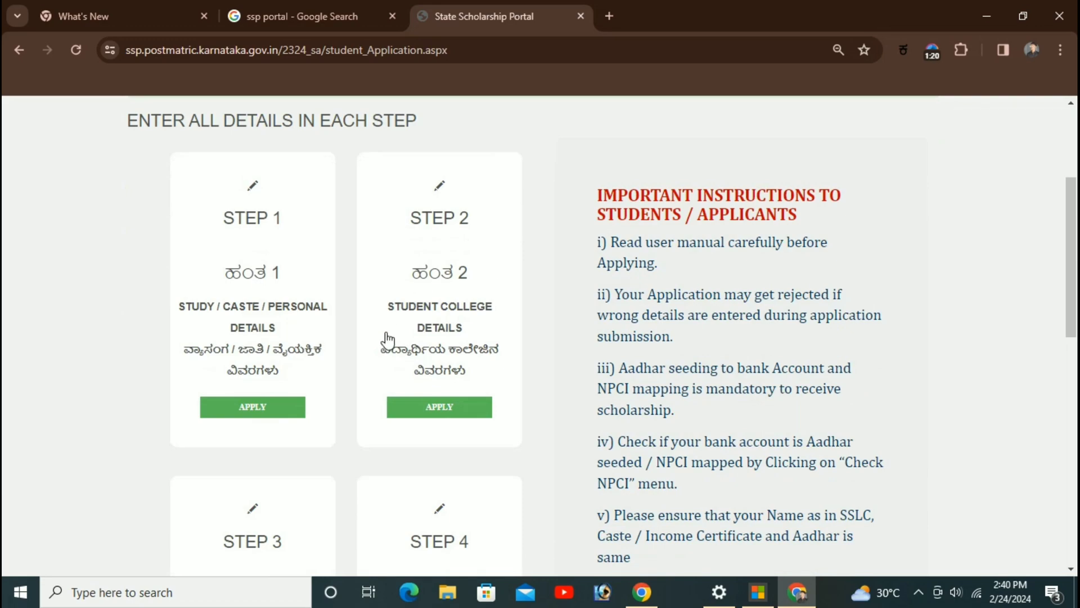
click(250, 413)
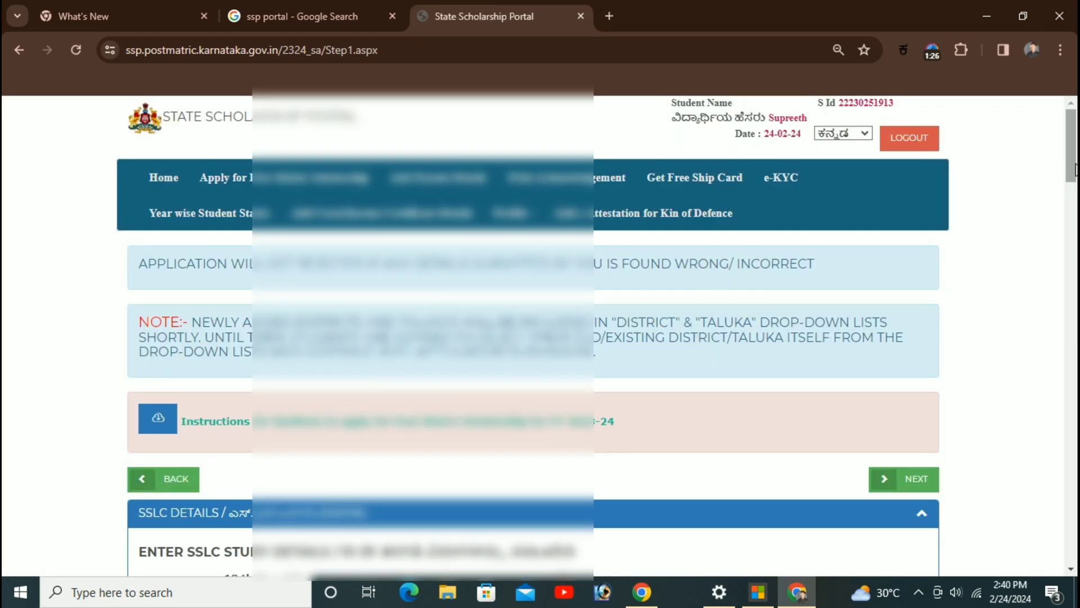
drag(1075, 174, 1068, 566)
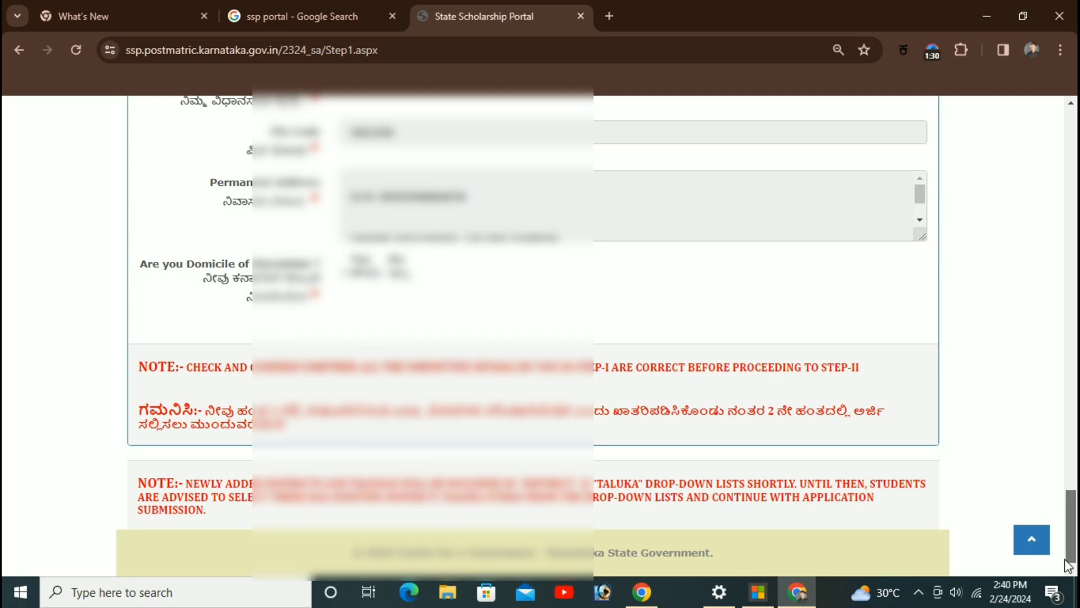
drag(1068, 563, 1023, 180)
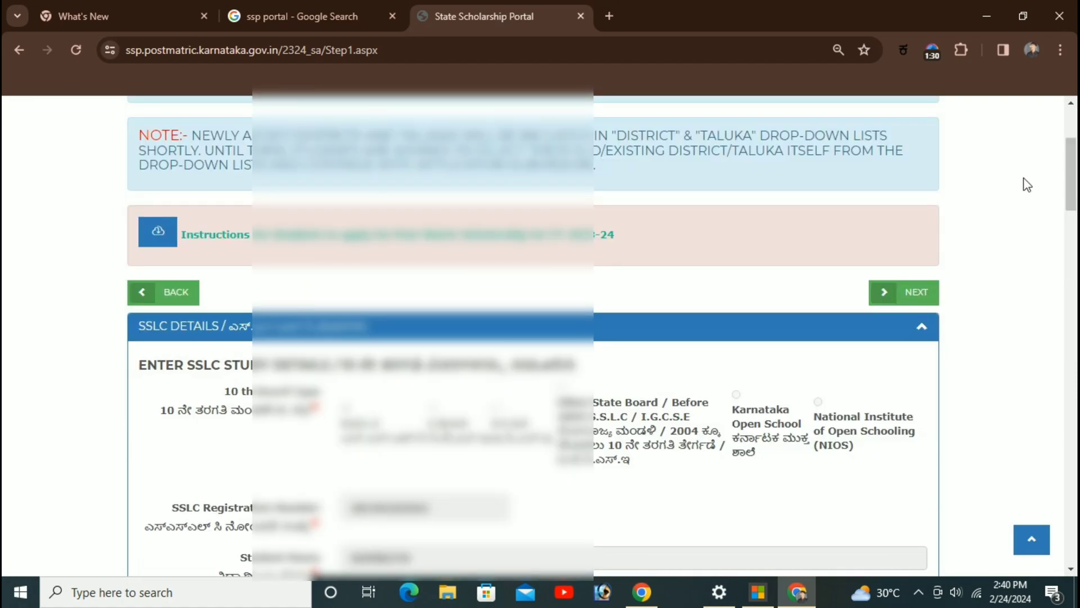
- Continue to Step 2 and answer Yes to being a child of a farmer, labourer, weaver, driver, fisherman or construction worker, acknowledging both notices
click(879, 293)
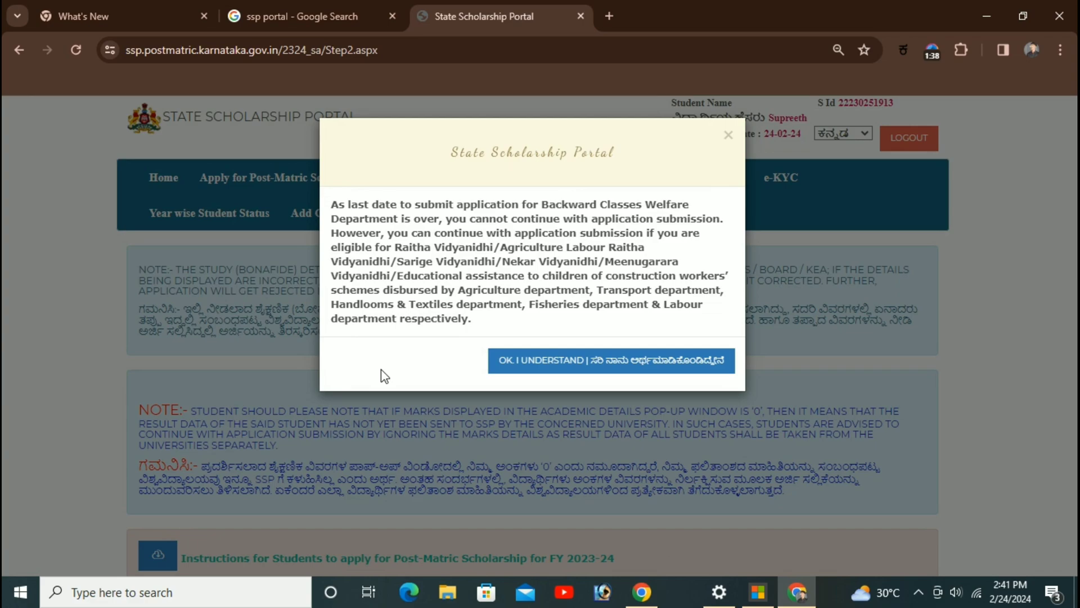
click(561, 369)
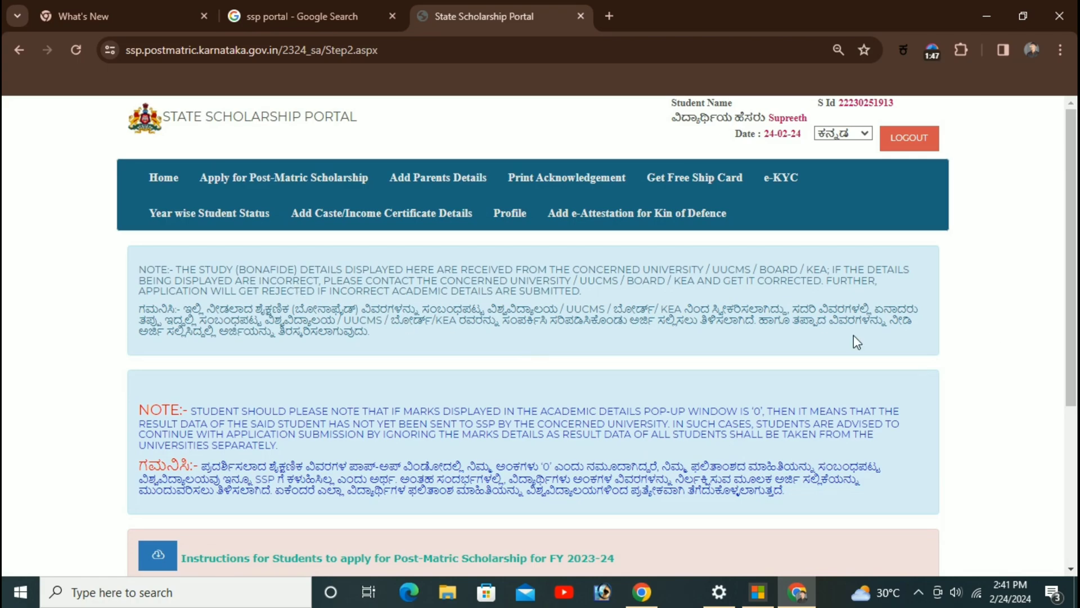
scroll(1072, 338, down, 5)
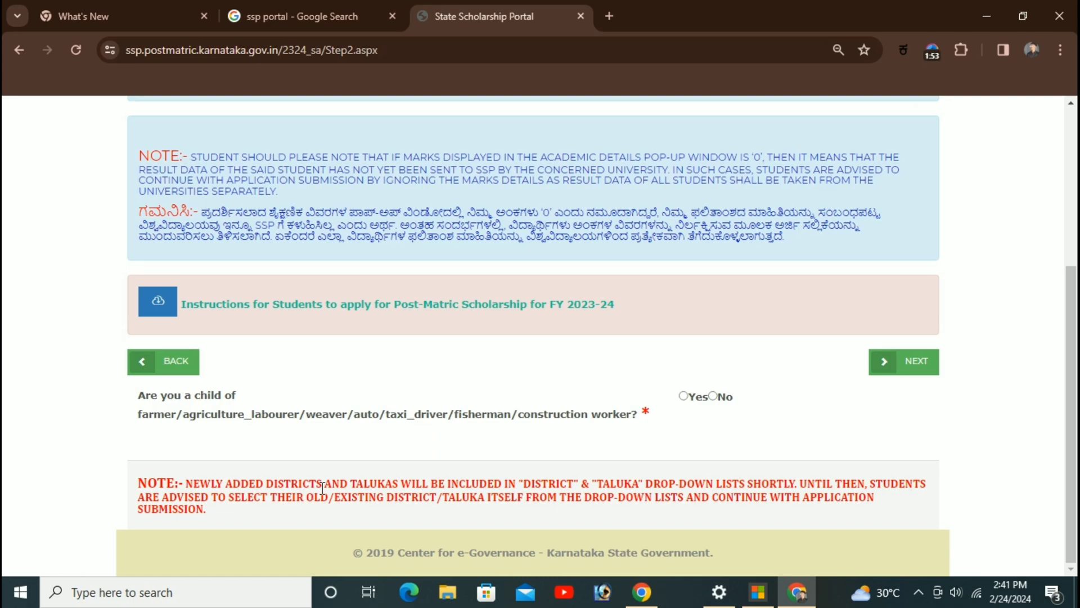
click(684, 396)
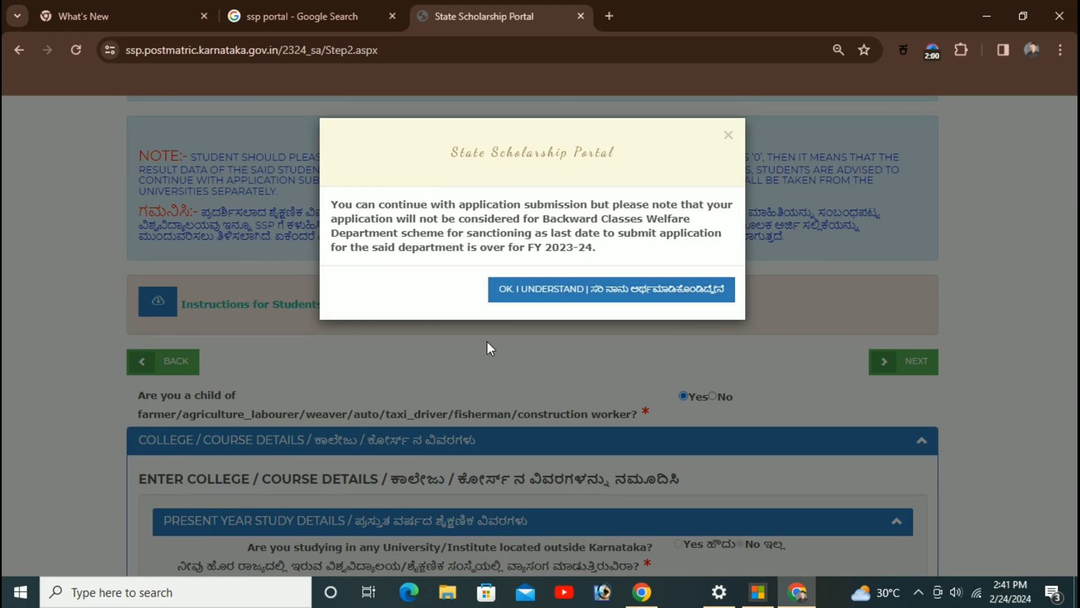
click(595, 304)
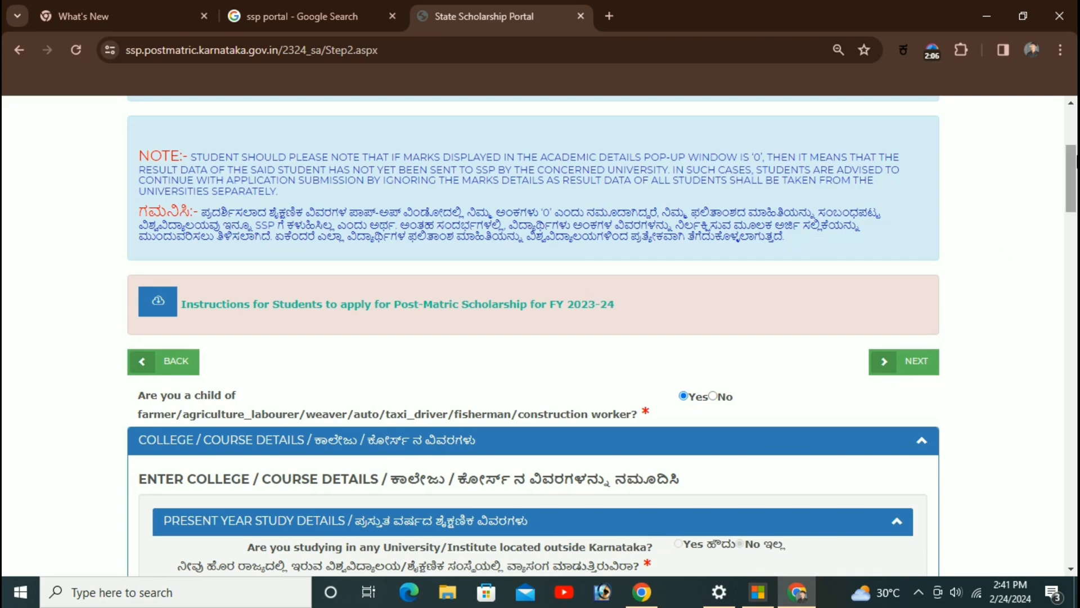
- Review the college, course and marks details in Step 2 and continue to the e-Attestation details
scroll(533, 338, down, 20)
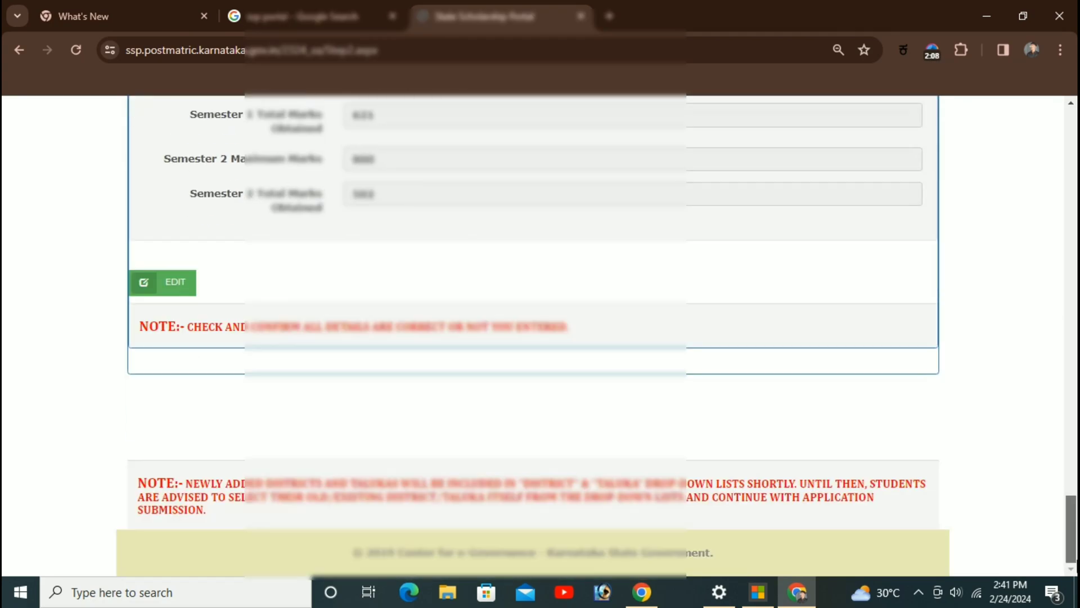
drag(1072, 529, 1054, 105)
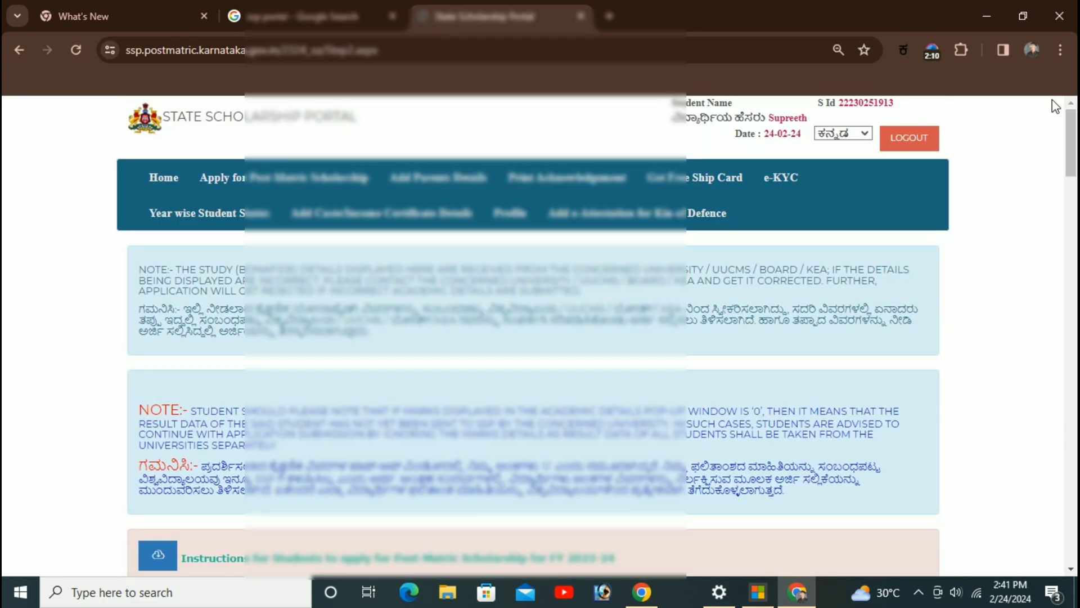
scroll(1075, 186, down, 2)
scroll(1076, 186, down, 5)
scroll(1076, 186, up, 3)
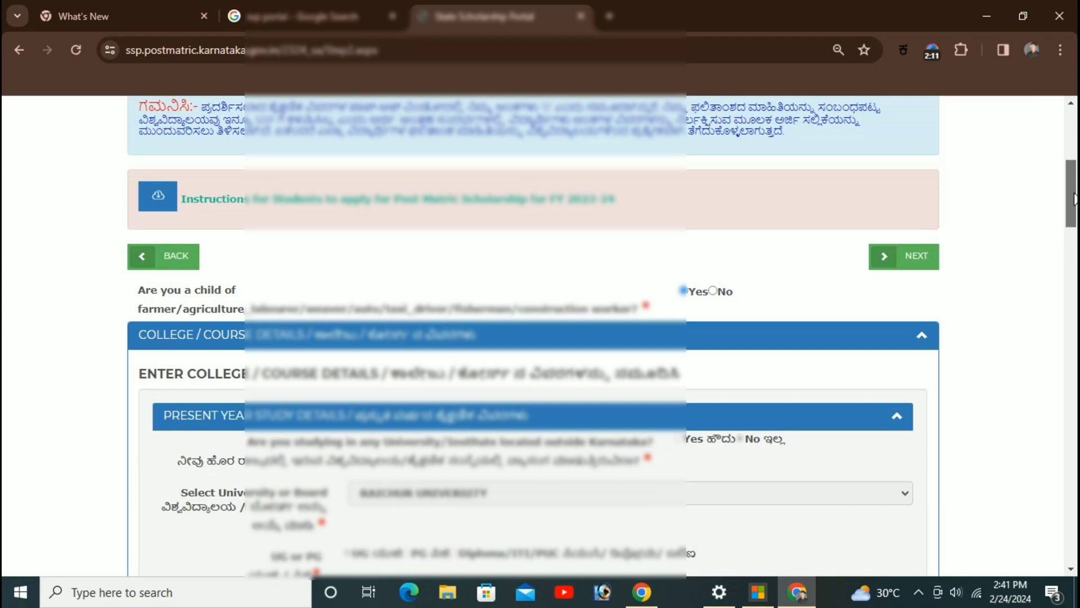
click(888, 260)
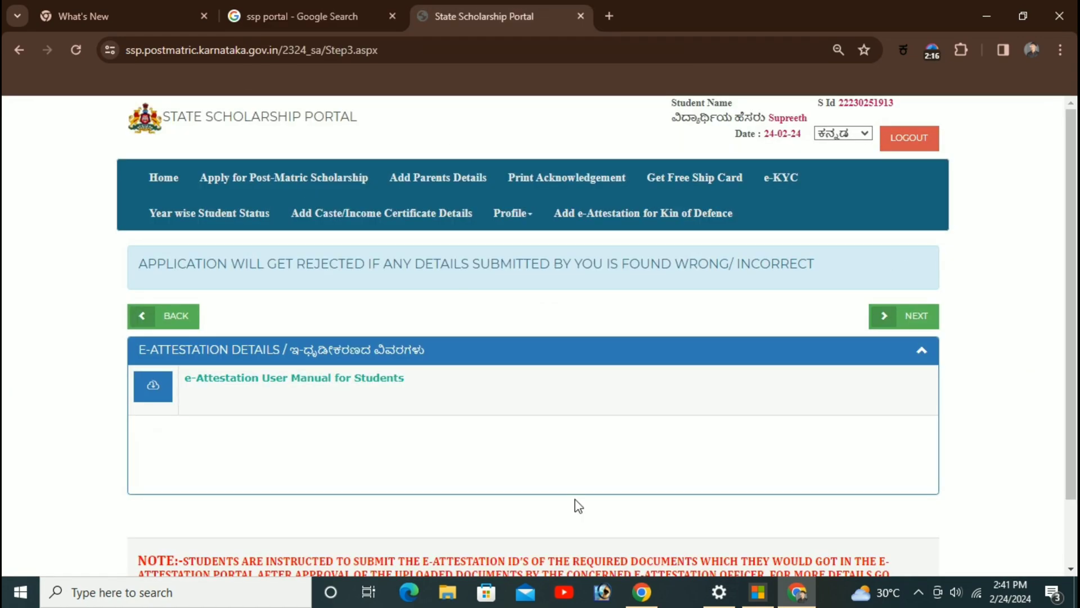
- Continue past the e-Attestation and hosteller/day scholar details to the final submission page
click(882, 319)
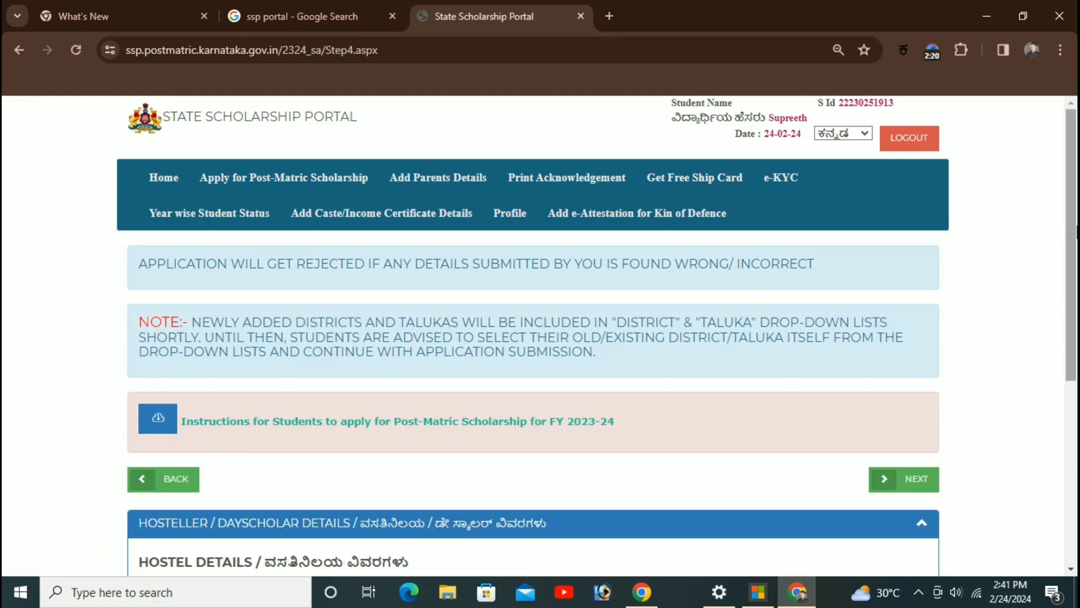
scroll(1073, 315, down, 3)
scroll(1074, 315, down, 4)
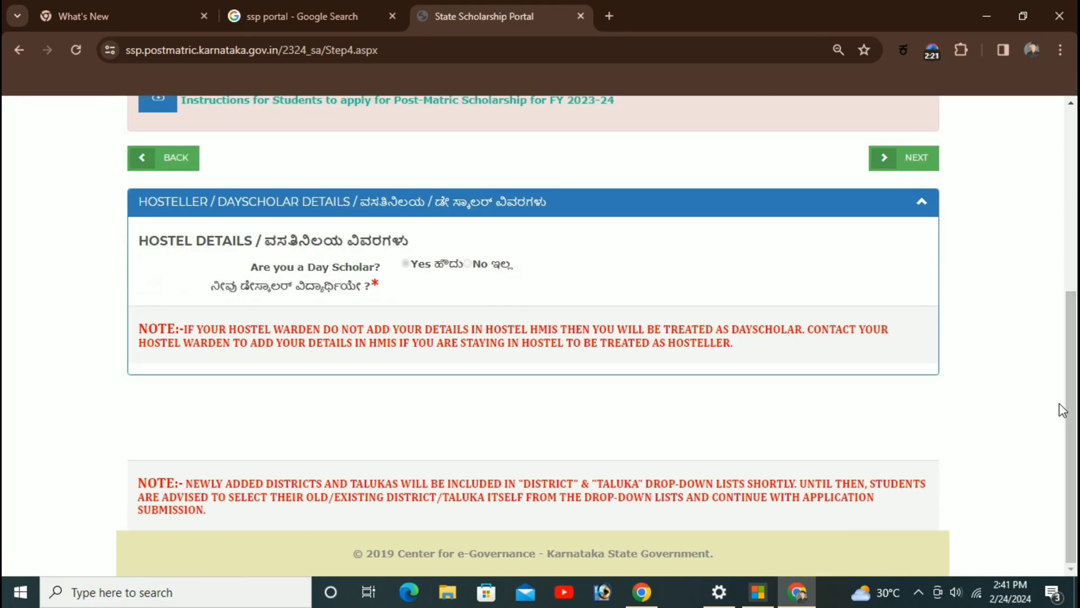
click(878, 167)
drag(1071, 233, 1042, 234)
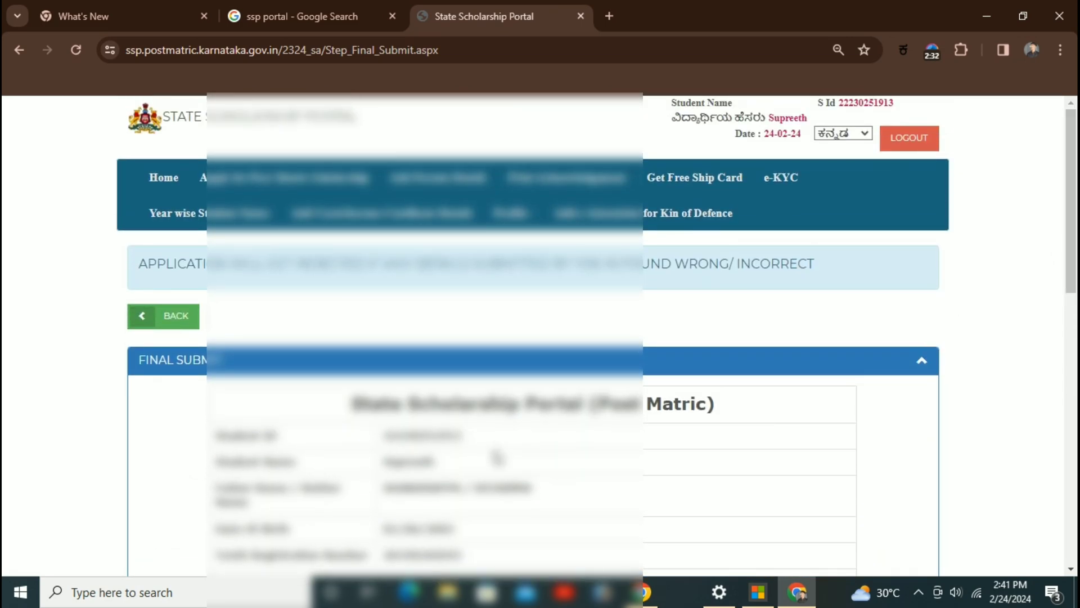
- Open the 2023-24 post-matric acknowledgement and review its personal and course details
click(541, 182)
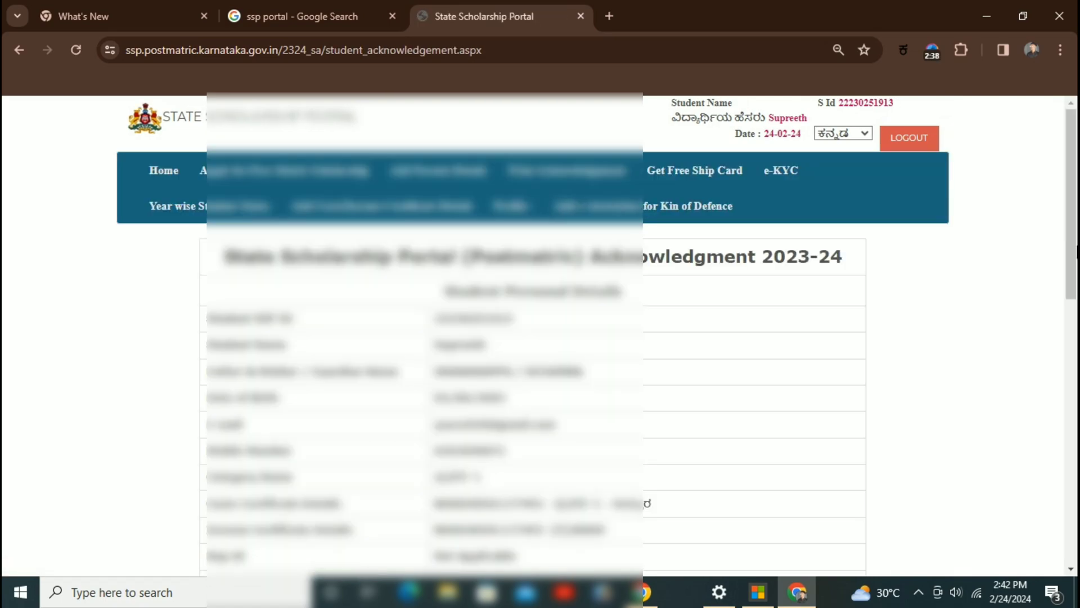
drag(1071, 225, 1056, 575)
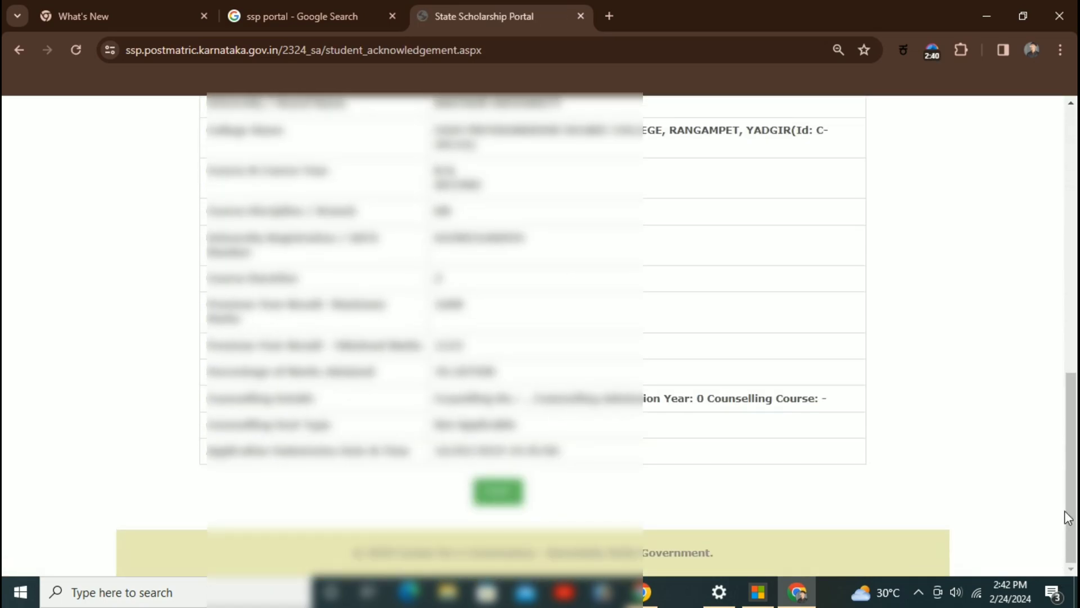
drag(1065, 511, 1046, 207)
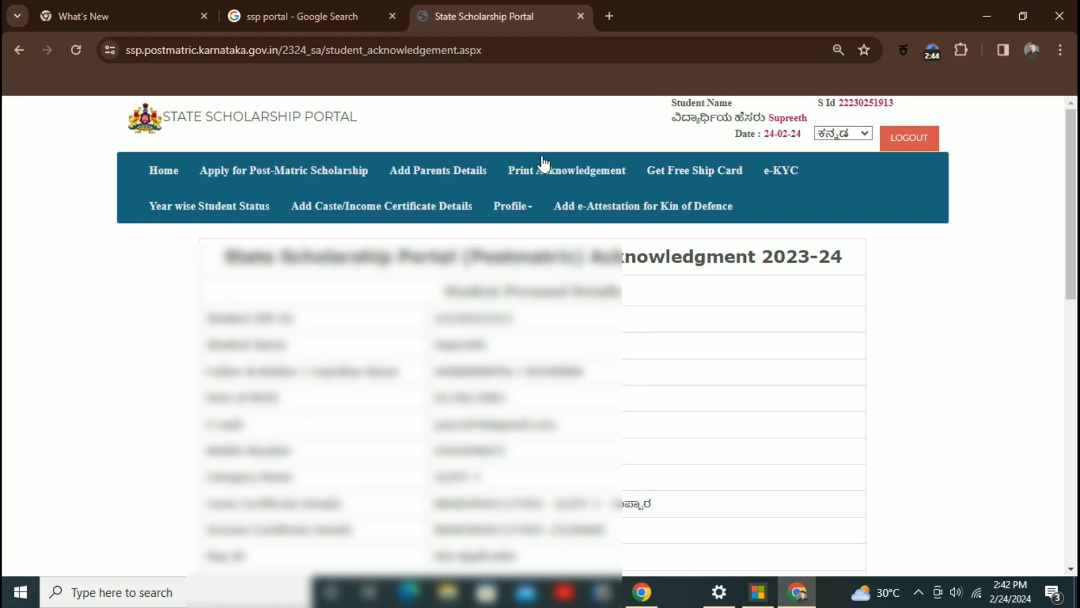
- Try to open the form for adding caste/income certificate details and close the notice
click(361, 210)
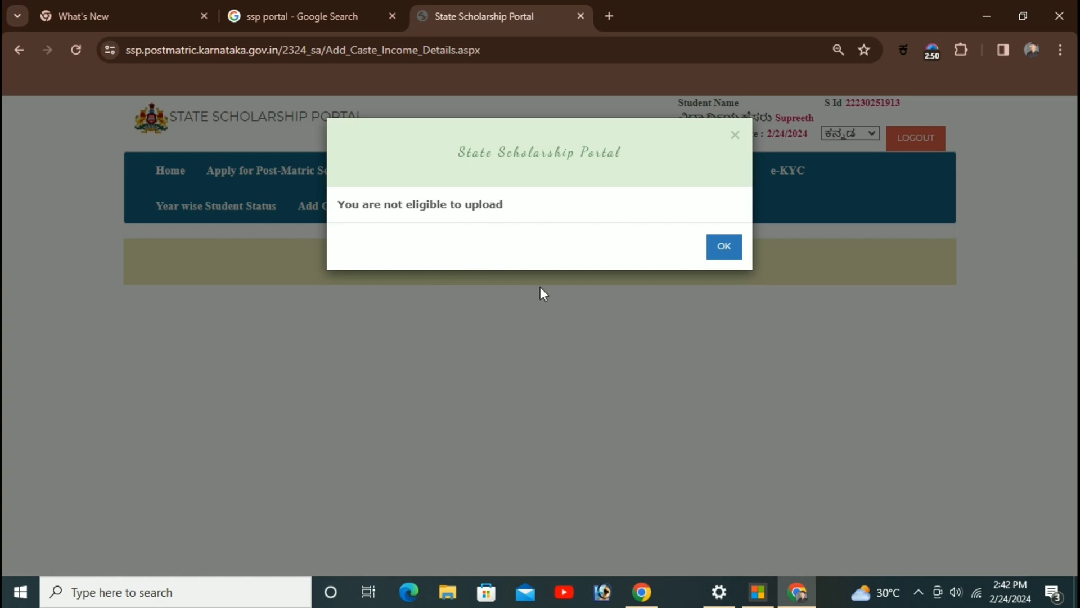
click(712, 258)
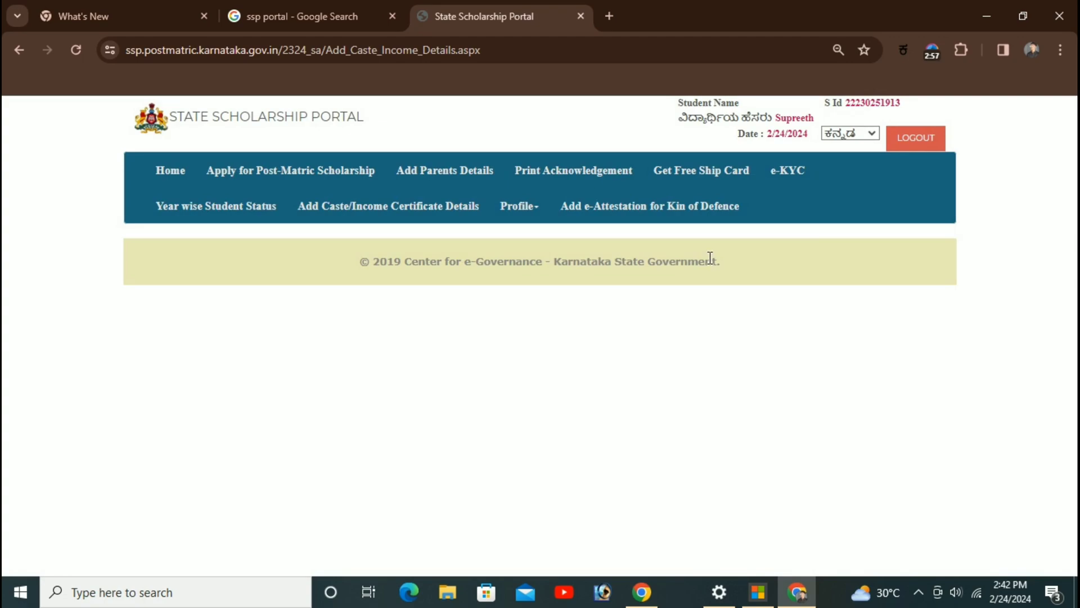